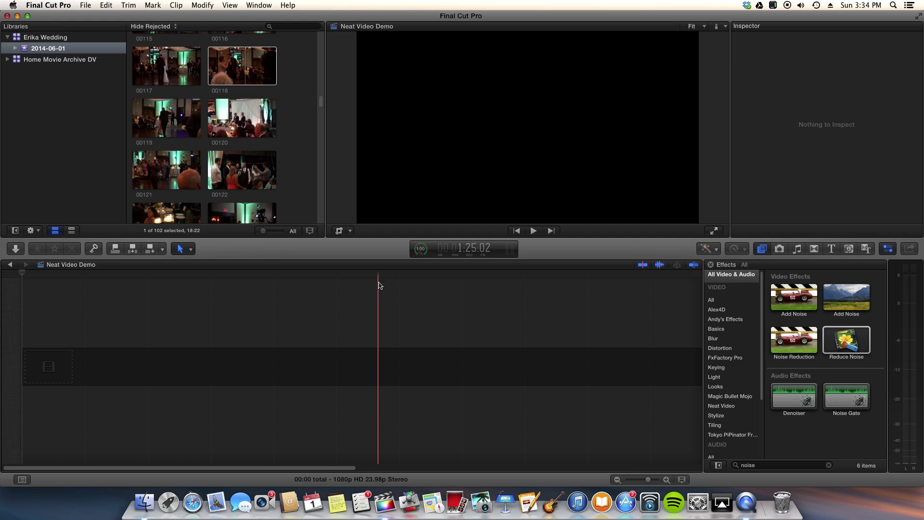
Scroll the event browser up to bring clip 00118 into view
{"action": "scroll", "coordinate": [324, 102], "scroll_direction": "up", "scroll_amount": 3}
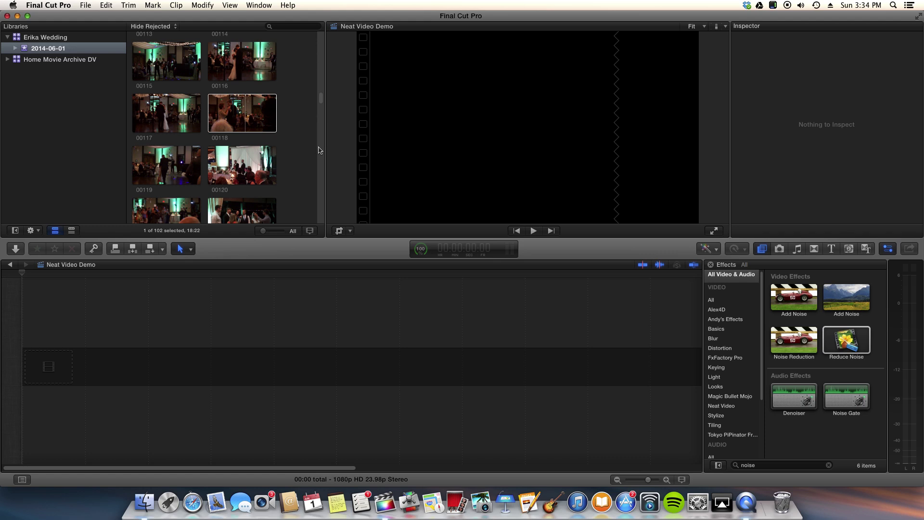
{"action": "left_click", "coordinate": [252, 117]}
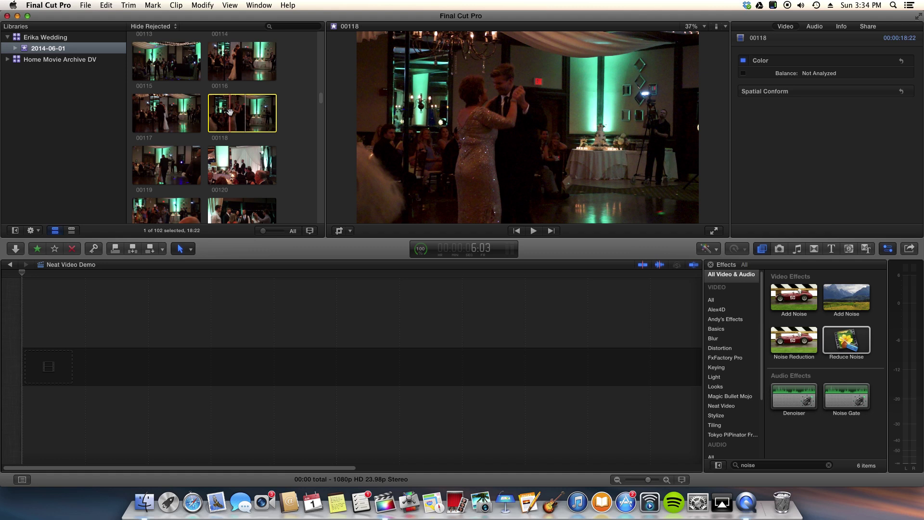
{"action": "left_click", "coordinate": [227, 112]}
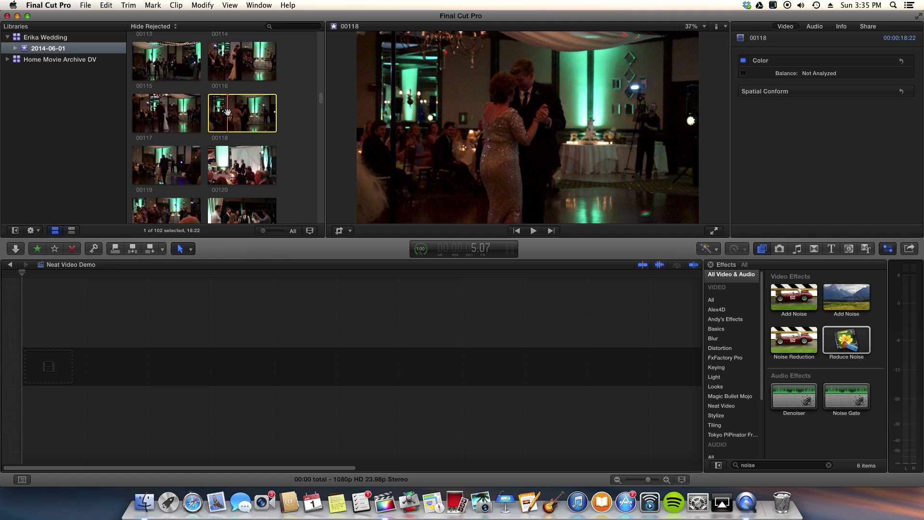
Append clip 00118 to the Neat Video Demo timeline, select it and scrub through its frames
{"action": "key", "text": "e"}
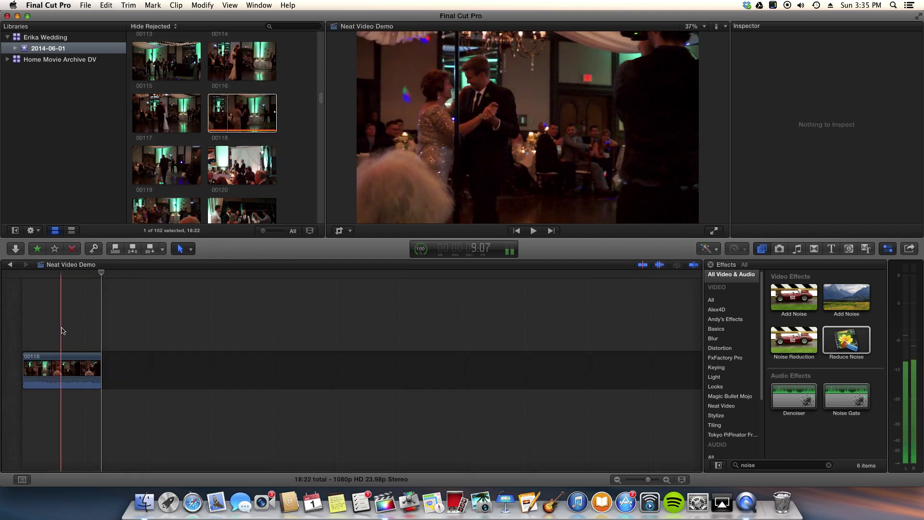
{"action": "left_click", "coordinate": [60, 331]}
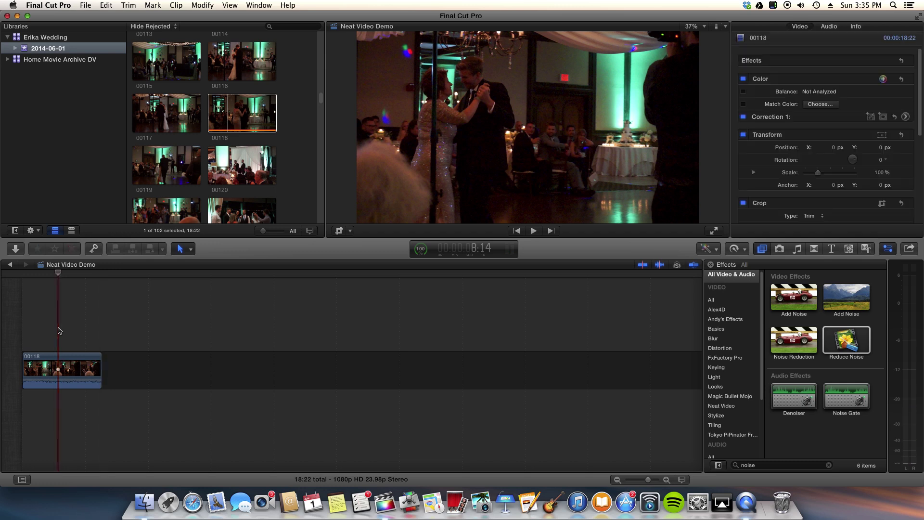
{"action": "left_click", "coordinate": [60, 371]}
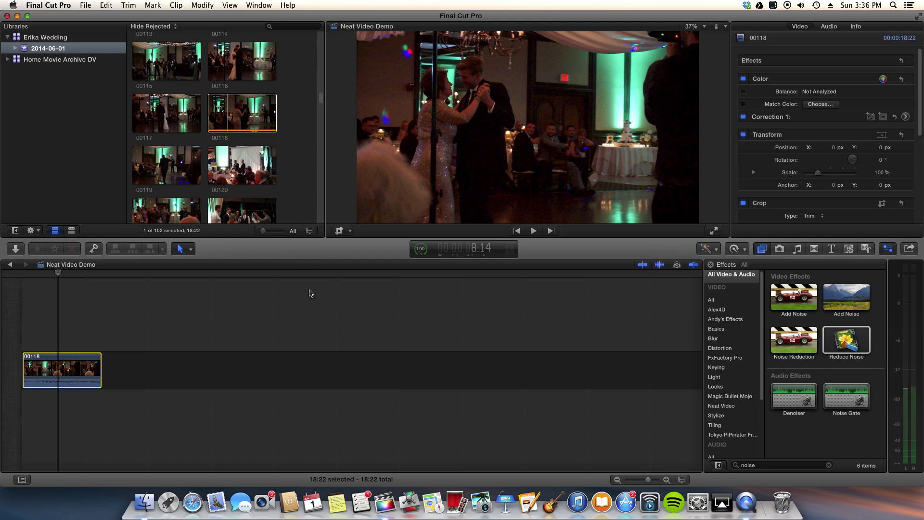
{"action": "left_click_drag", "start_coordinate": [66, 379], "coordinate": [66, 385]}
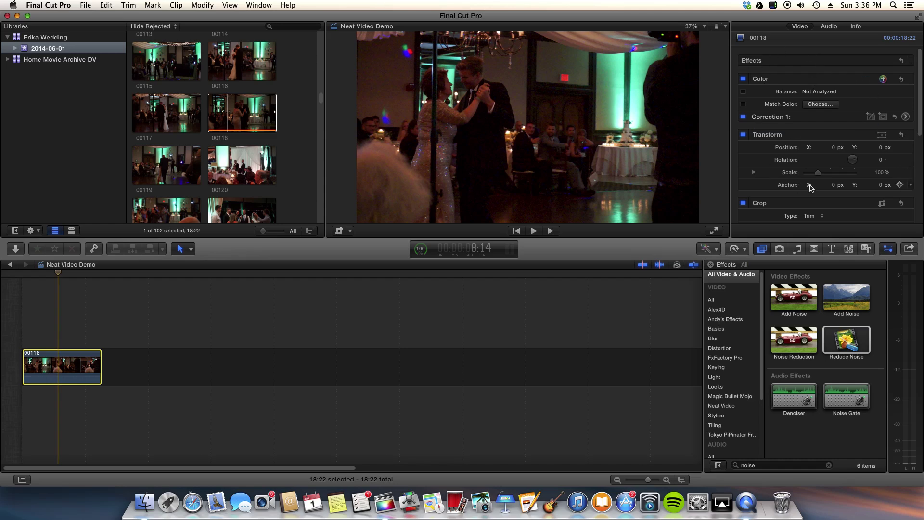
On the Color Board, raise global exposure to 9% and drop shadows to -7%
{"action": "left_click", "coordinate": [905, 117]}
{"action": "left_click", "coordinate": [869, 43]}
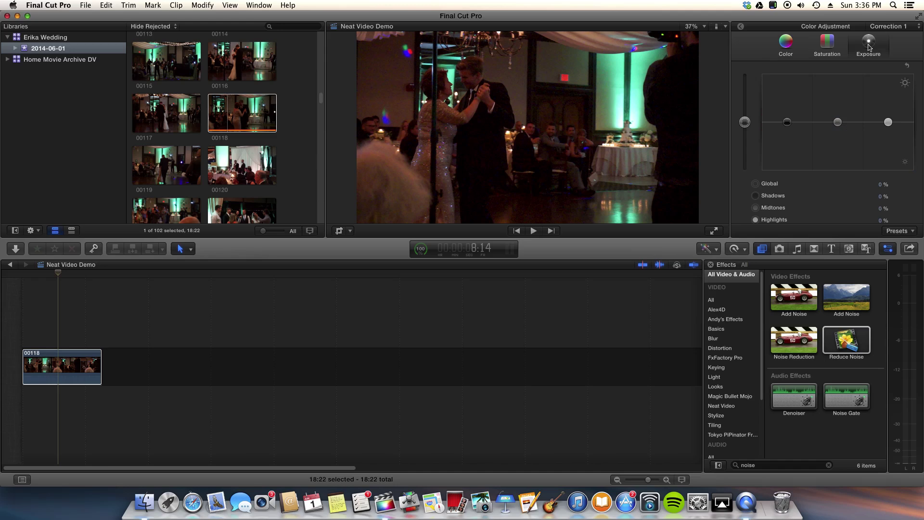
{"action": "left_click_drag", "start_coordinate": [745, 122], "coordinate": [788, 128]}
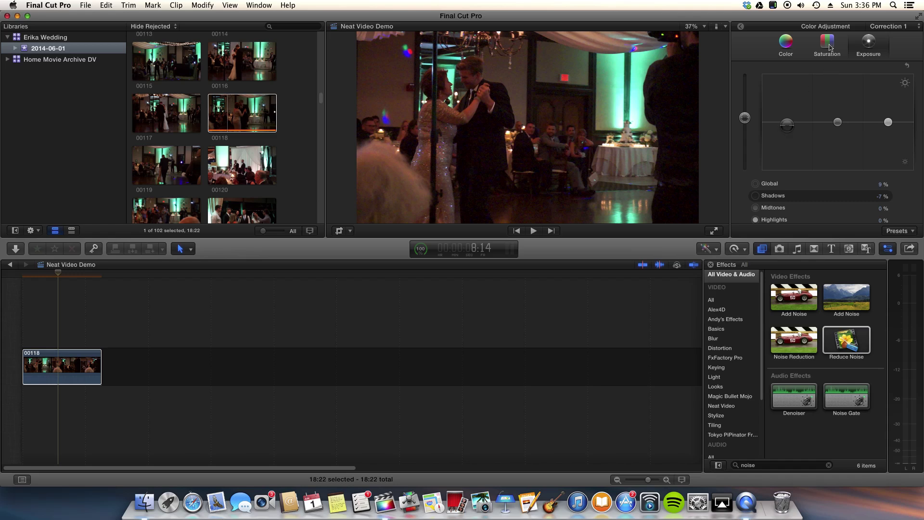
Tint midtones (205°, 14%) and highlights (246°, 6%) toward blue, with shadows at 178°/1%
{"action": "left_click", "coordinate": [786, 43]}
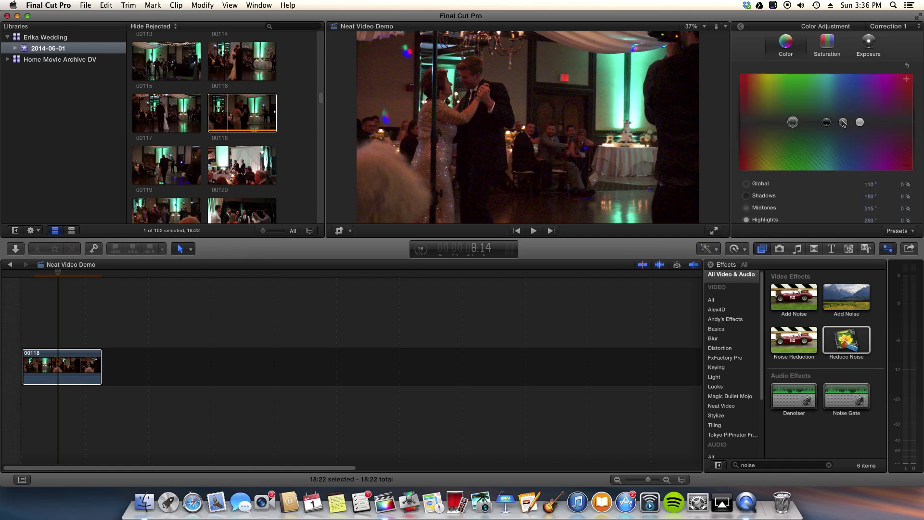
{"action": "left_click", "coordinate": [843, 123]}
{"action": "left_click_drag", "start_coordinate": [843, 123], "coordinate": [839, 118]}
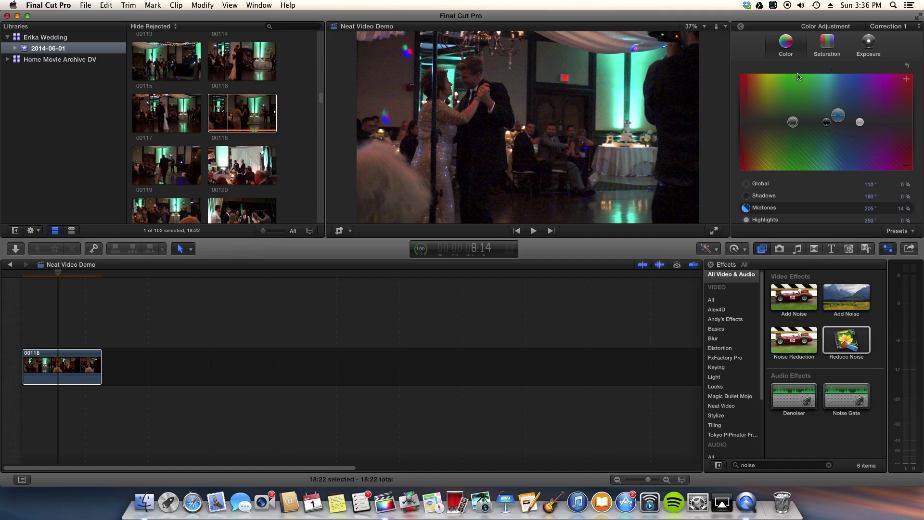
{"action": "left_click_drag", "start_coordinate": [860, 122], "coordinate": [827, 125]}
{"action": "left_click", "coordinate": [827, 123]}
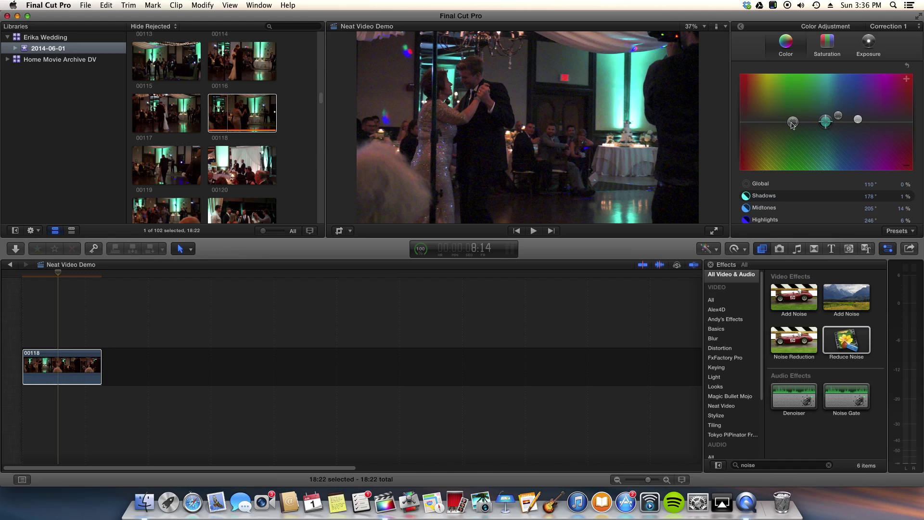
Raise the clip's global saturation slightly to 4%
{"action": "left_click", "coordinate": [828, 45]}
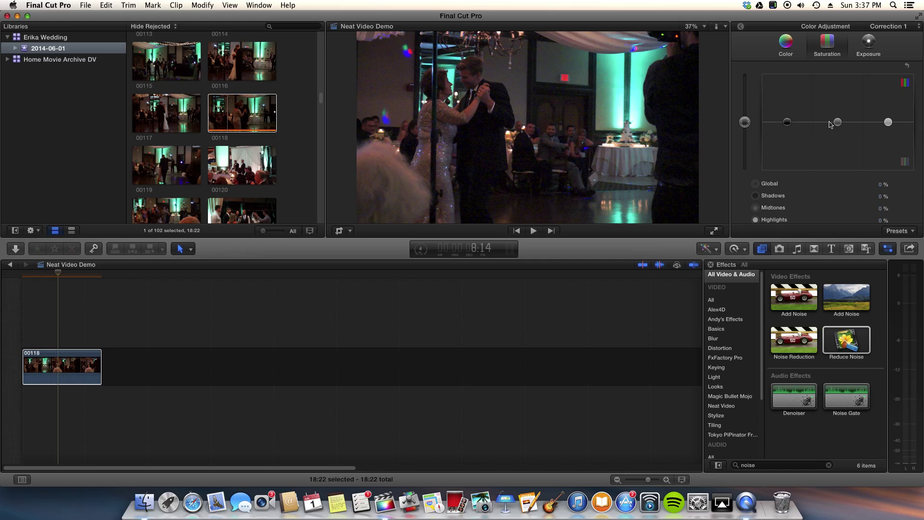
{"action": "left_click", "coordinate": [745, 122]}
{"action": "left_click_drag", "start_coordinate": [744, 123], "coordinate": [744, 122]}
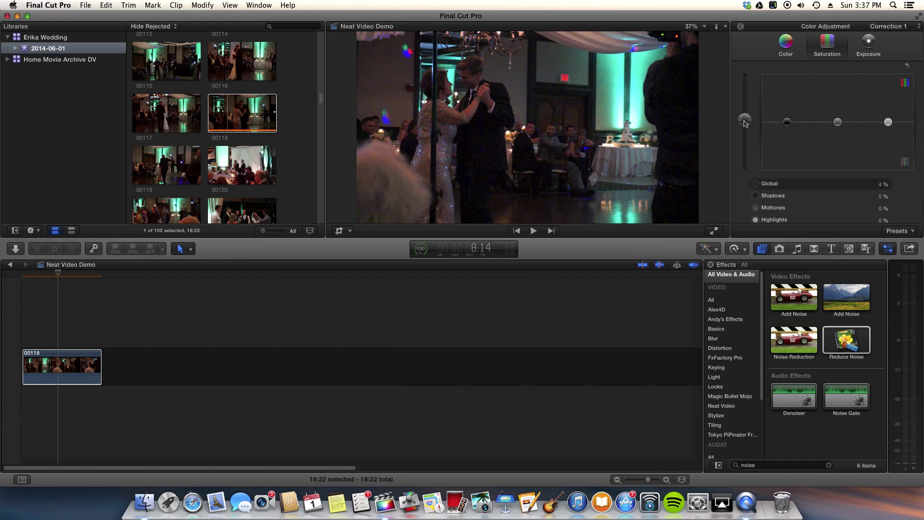
Fine-tune exposure so shadows settle at -6%, nudging the midtones puck
{"action": "left_click", "coordinate": [868, 49]}
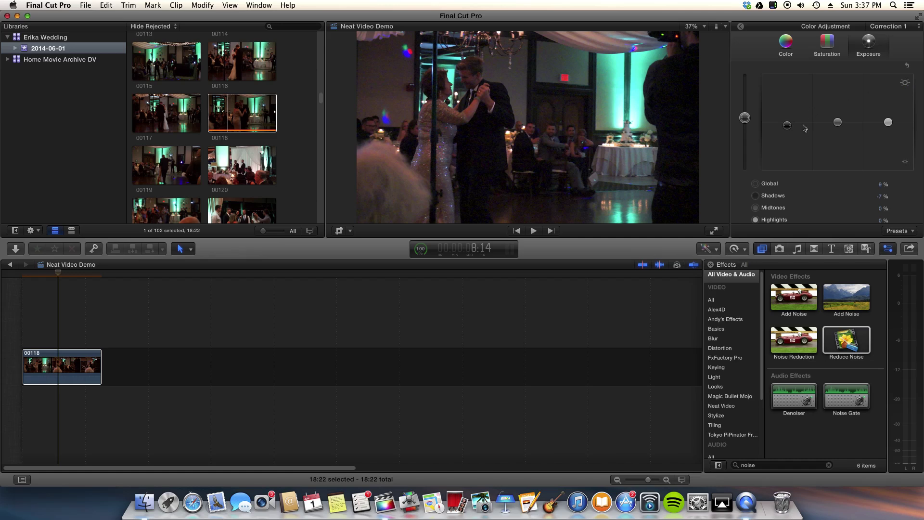
{"action": "left_click_drag", "start_coordinate": [787, 126], "coordinate": [787, 124]}
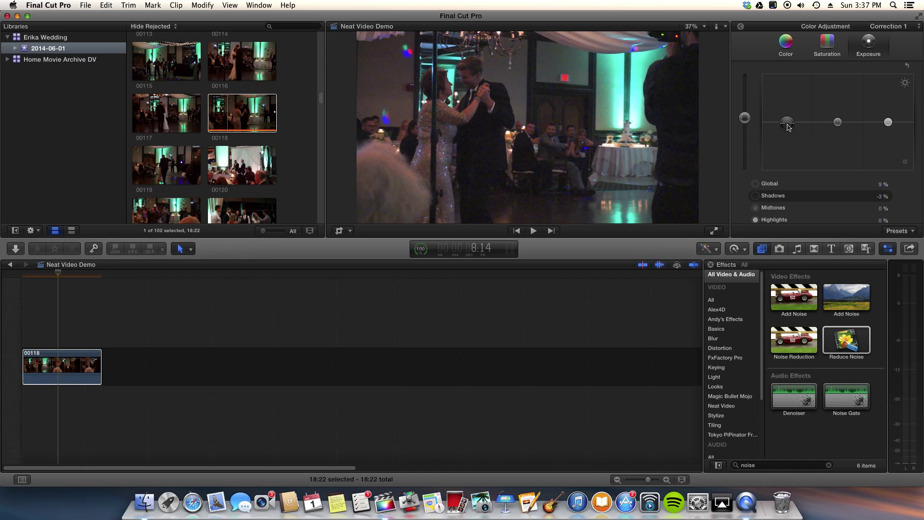
{"action": "left_click_drag", "start_coordinate": [787, 127], "coordinate": [788, 129]}
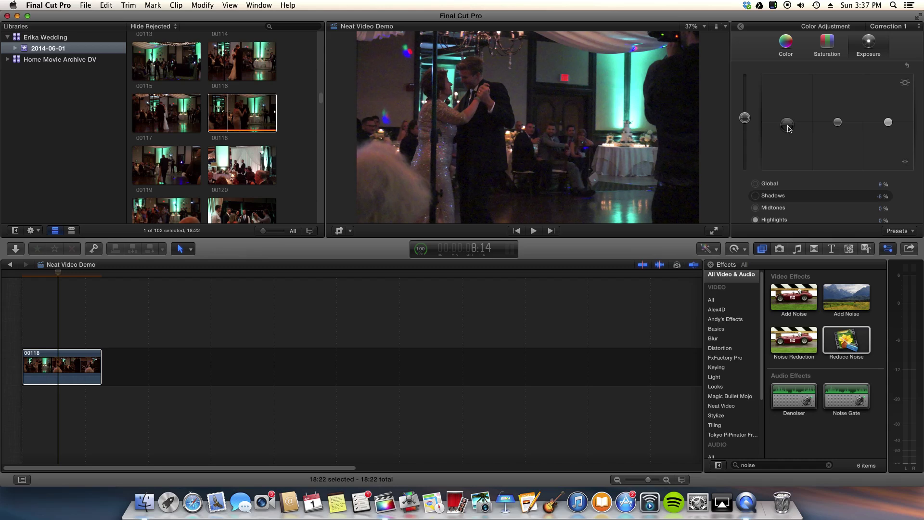
{"action": "left_click_drag", "start_coordinate": [838, 123], "coordinate": [839, 123]}
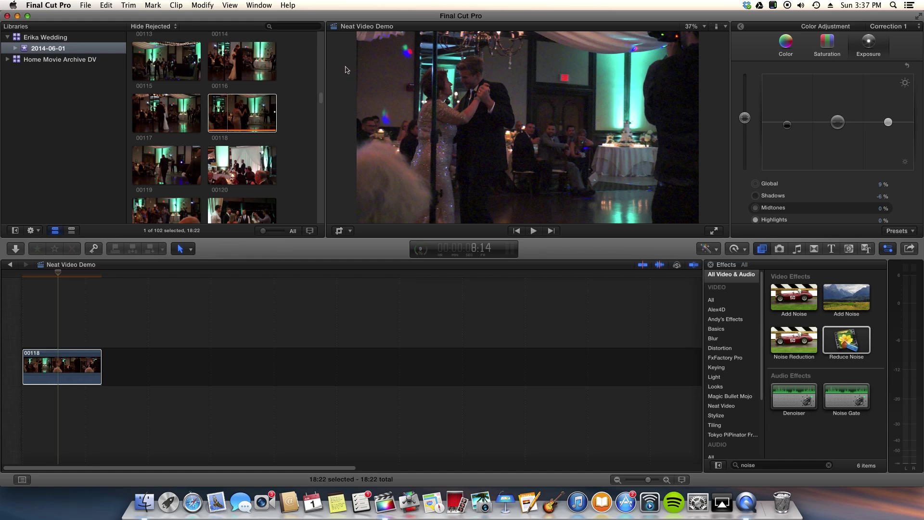
Apply the Reduce Noise effect to clip 00118 and view its effect list in the Inspector
{"action": "left_click", "coordinate": [848, 333]}
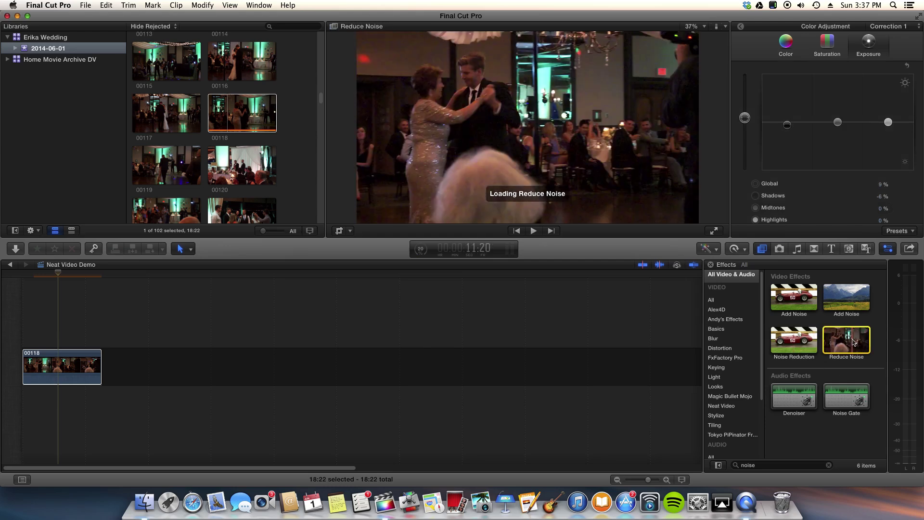
{"action": "left_click_drag", "start_coordinate": [844, 342], "coordinate": [66, 365]}
{"action": "left_click", "coordinate": [66, 365]}
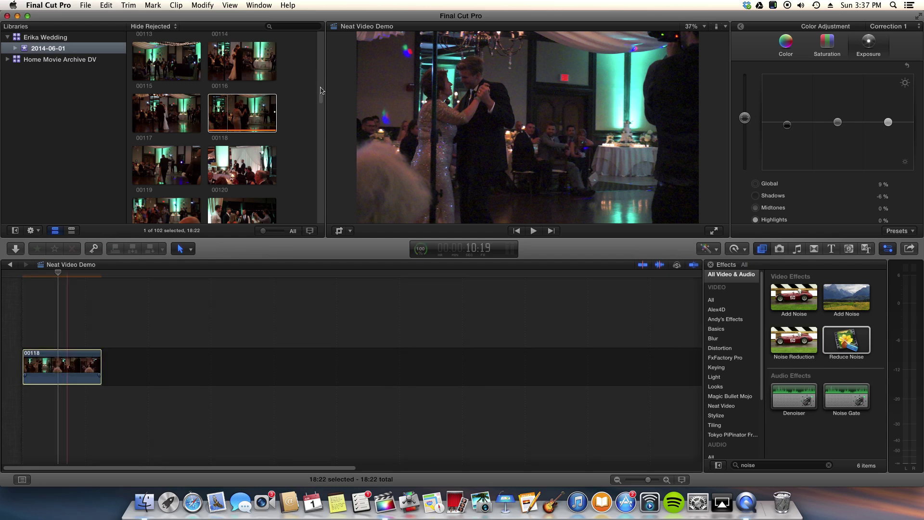
{"action": "left_click", "coordinate": [742, 28]}
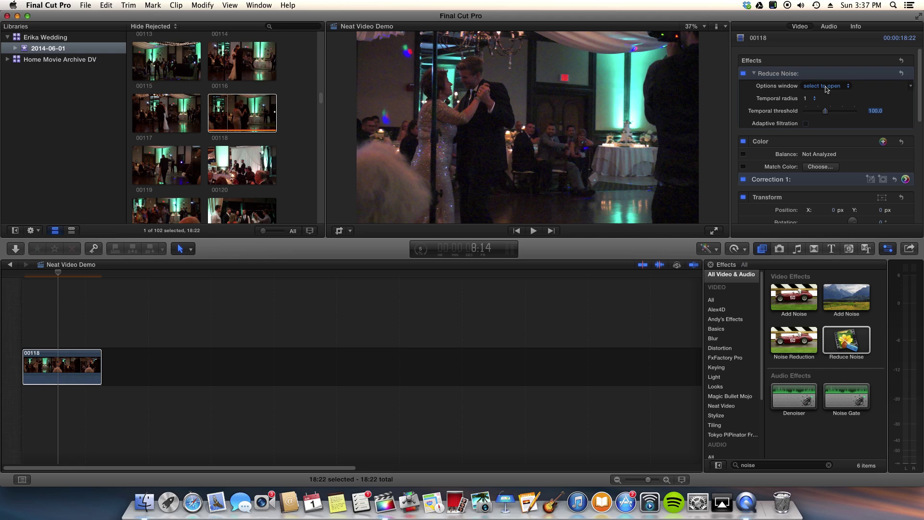
{"action": "left_click", "coordinate": [57, 367]}
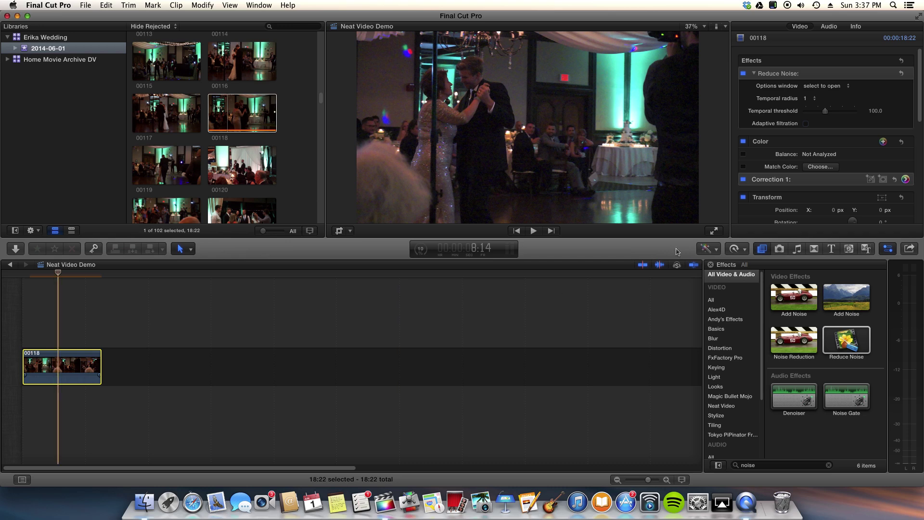
In Neat Video, auto-profile noise from the dark wall patch at 84% quality and apply it
{"action": "left_click", "coordinate": [828, 86]}
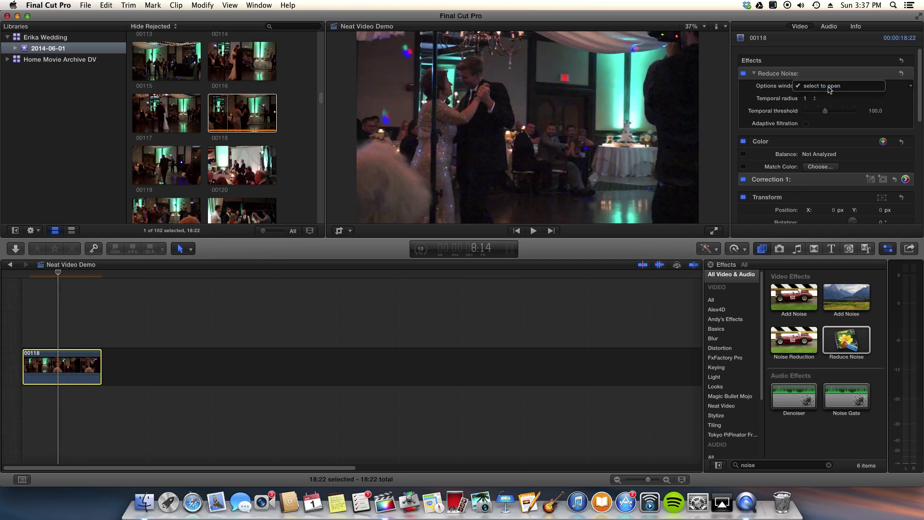
{"action": "left_click", "coordinate": [829, 90]}
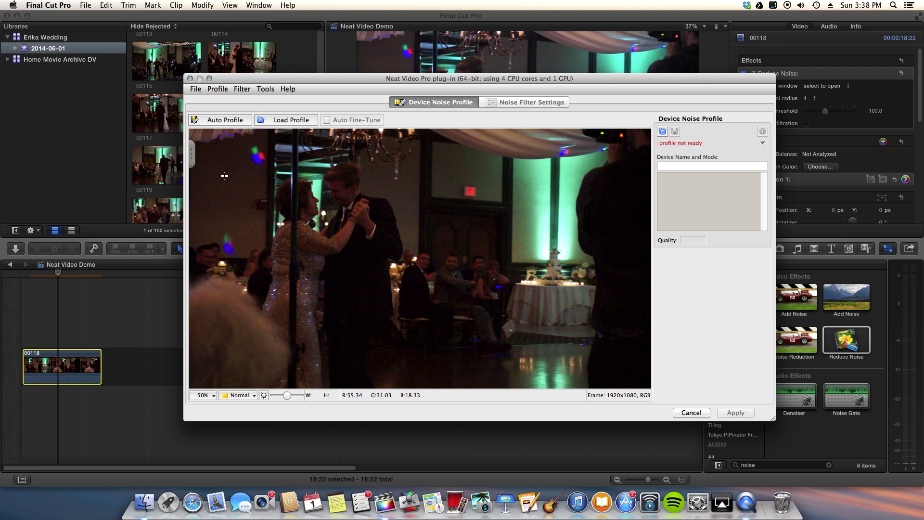
{"action": "left_click", "coordinate": [226, 120]}
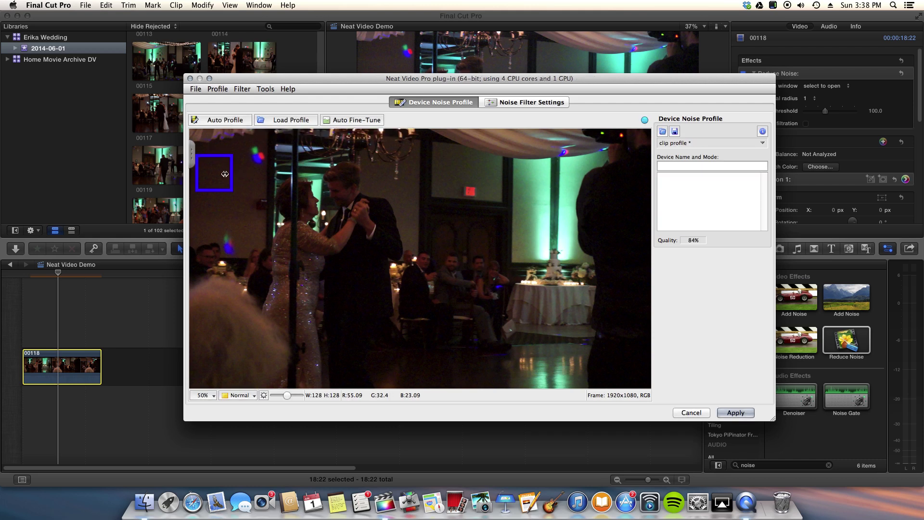
{"action": "left_click_drag", "start_coordinate": [211, 173], "coordinate": [219, 176]}
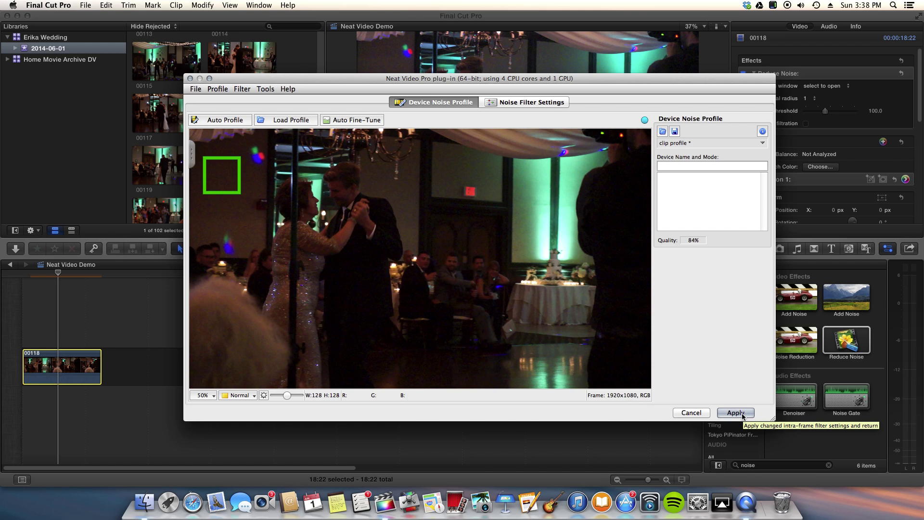
{"action": "left_click", "coordinate": [742, 415]}
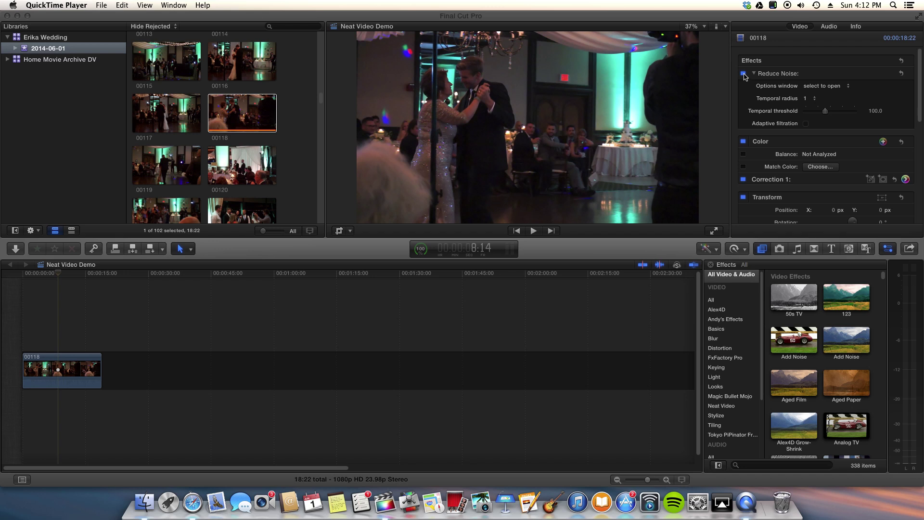
Enlarge the viewer by shrinking the timeline and library, then select clip 00118
{"action": "left_click", "coordinate": [386, 244]}
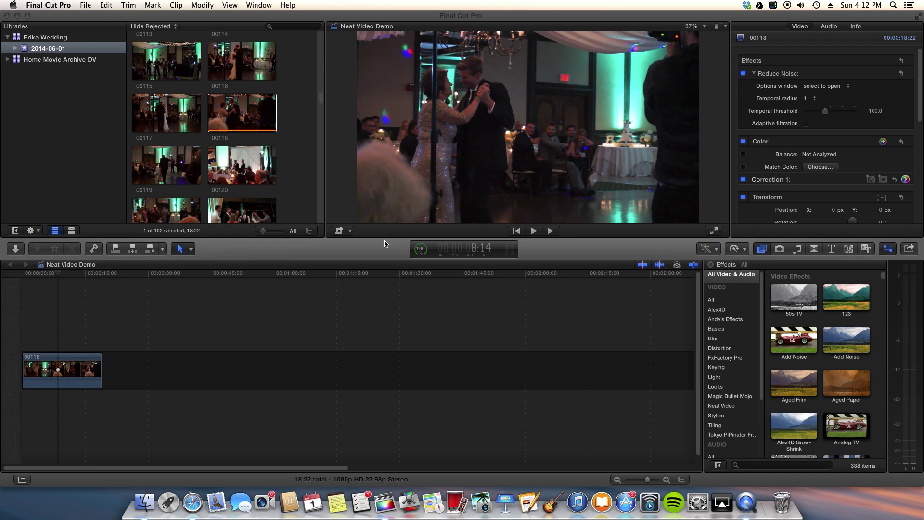
{"action": "left_click_drag", "start_coordinate": [383, 260], "coordinate": [378, 377]}
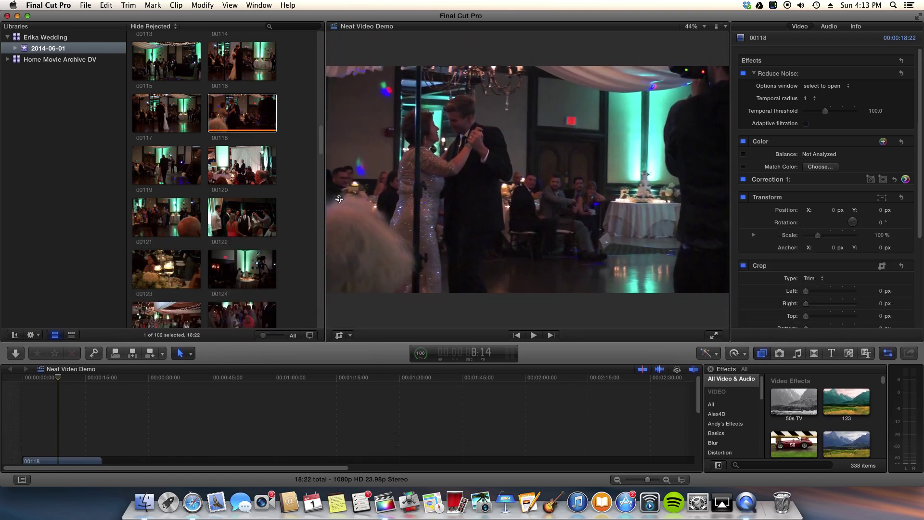
{"action": "left_click_drag", "start_coordinate": [339, 199], "coordinate": [214, 191]}
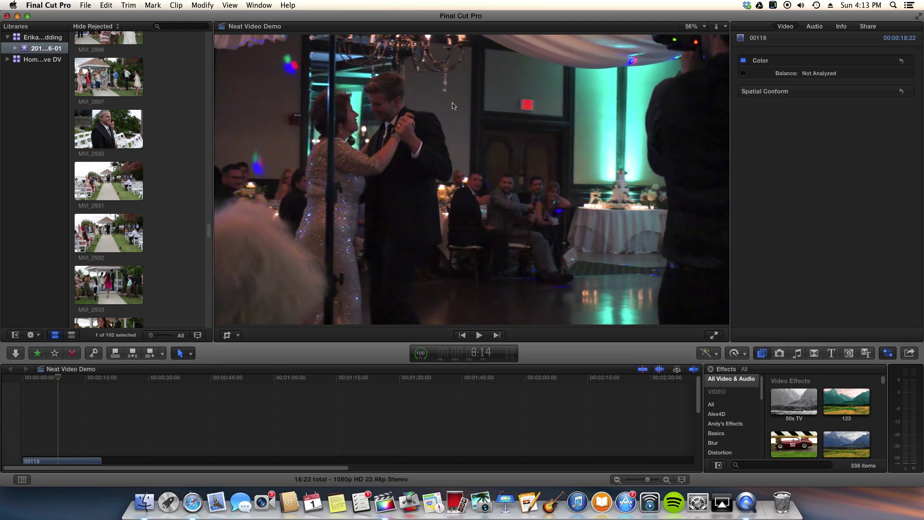
{"action": "left_click", "coordinate": [794, 28]}
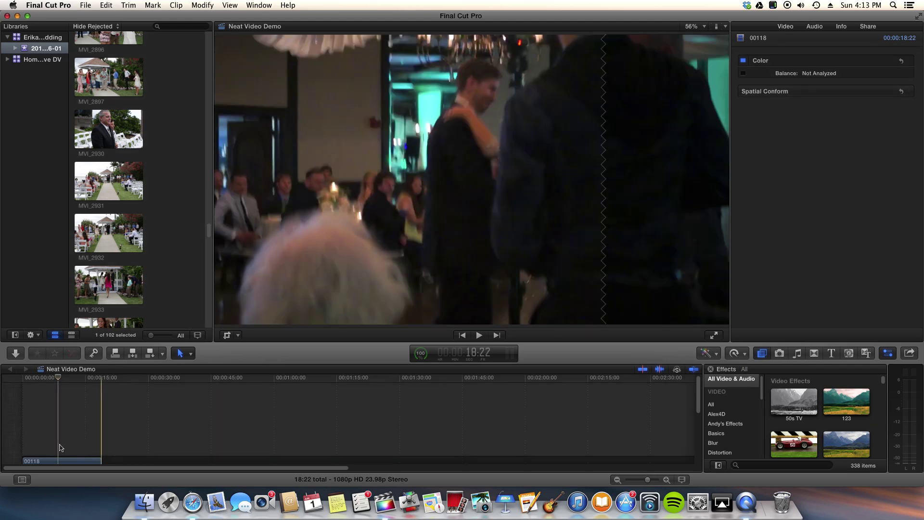
{"action": "left_click", "coordinate": [57, 445]}
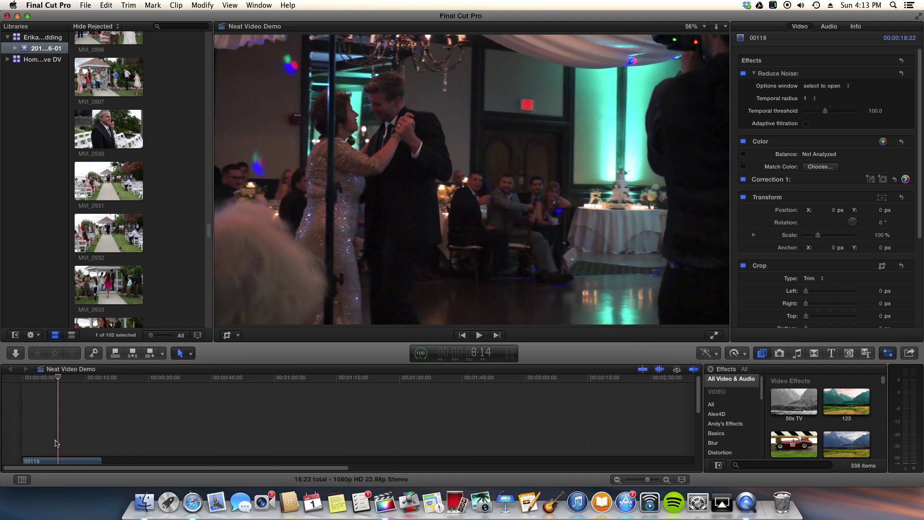
{"action": "left_click", "coordinate": [59, 461]}
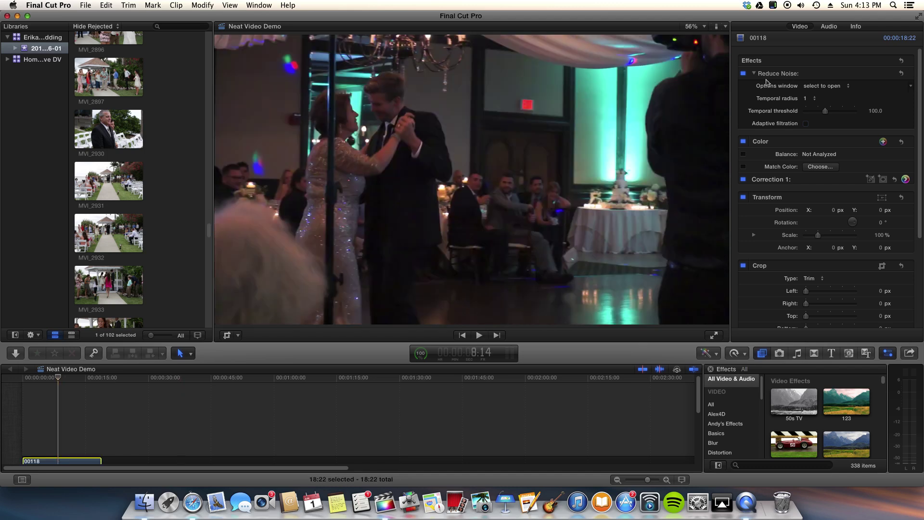
Toggle Reduce Noise off and on to compare before and after, leaving it enabled
{"action": "left_click", "coordinate": [744, 73]}
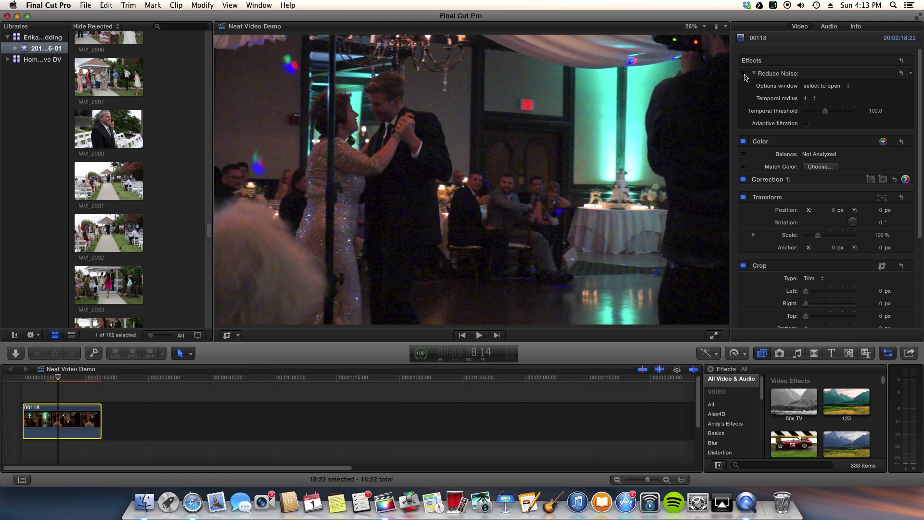
{"action": "left_click", "coordinate": [744, 75]}
{"action": "left_click", "coordinate": [744, 74]}
{"action": "left_click", "coordinate": [743, 75]}
{"action": "left_click", "coordinate": [744, 74]}
{"action": "left_click", "coordinate": [744, 74]}
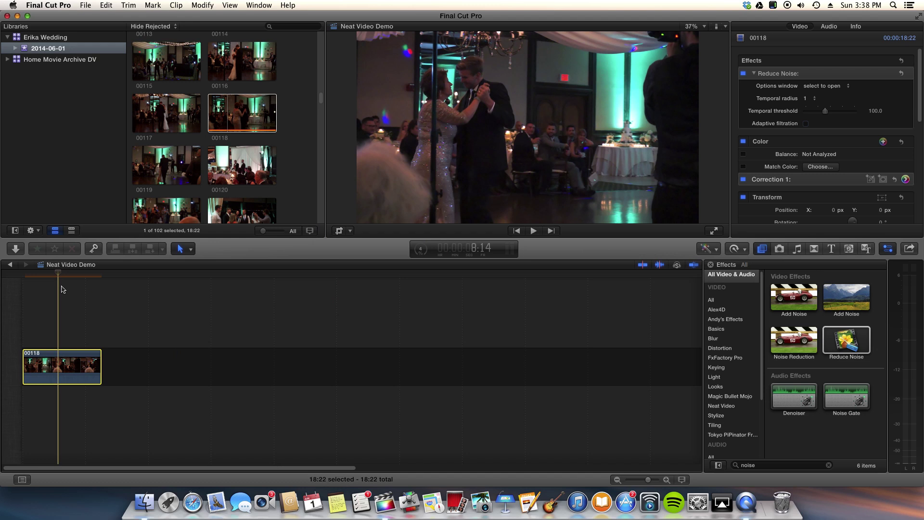